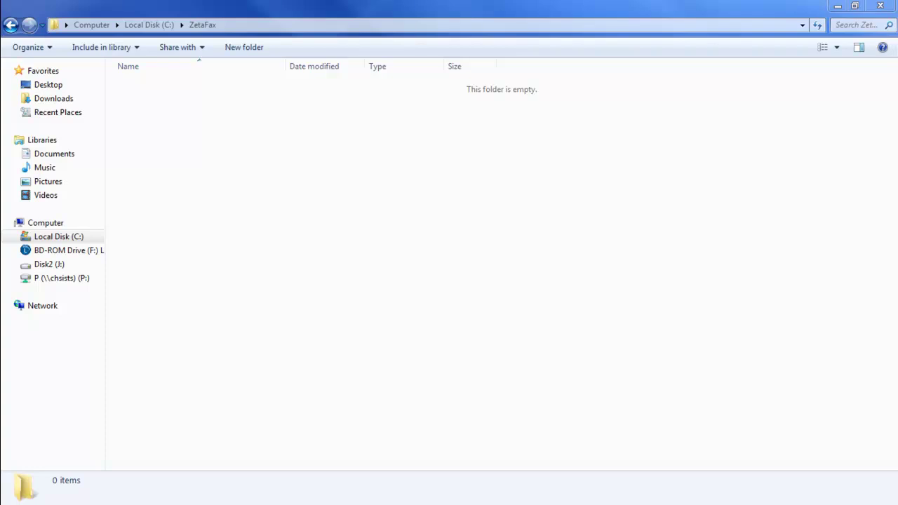
Snap the ZetaFax folder window to the left half, show its C:\ZetaFax path, and bring up the browser.
key("super+Left")
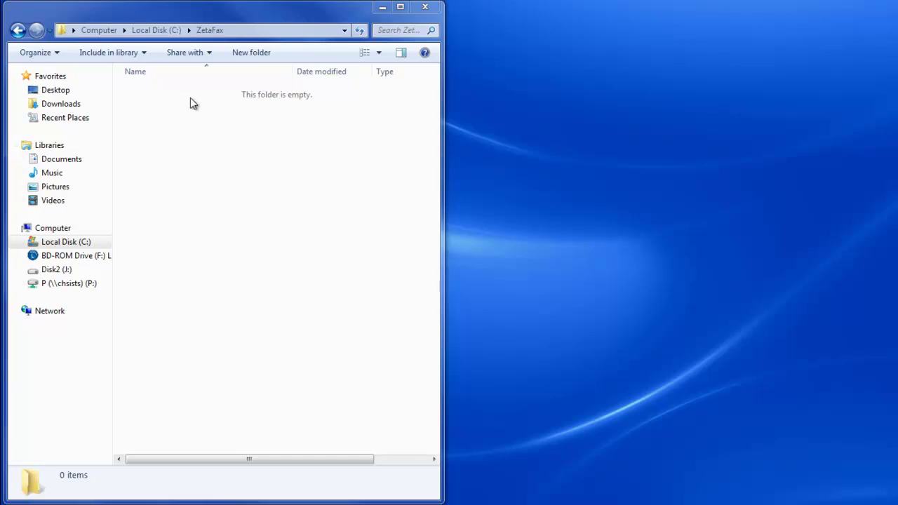
left_click(261, 31)
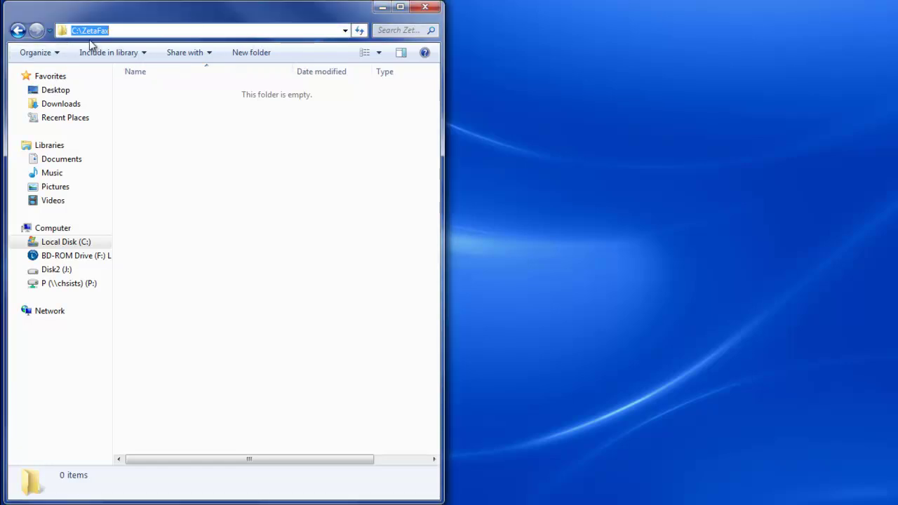
key("alt+Tab")
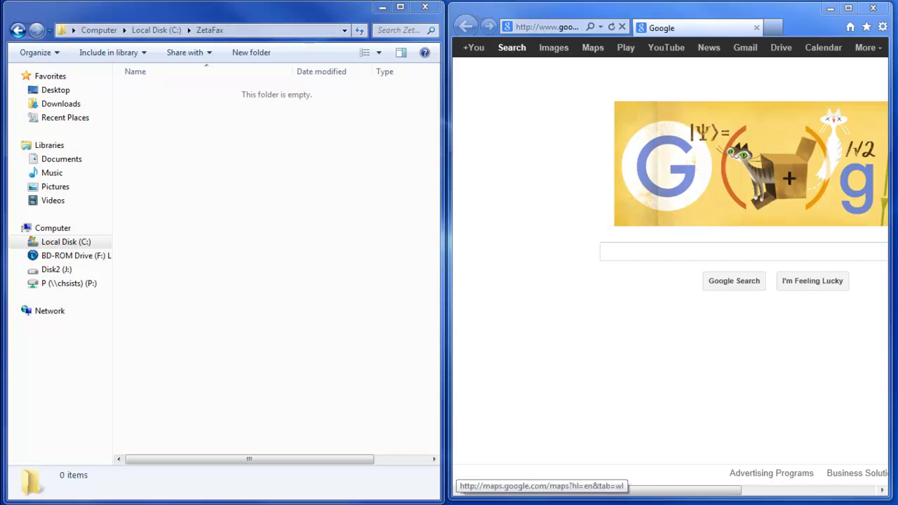
Go to ftp:chsserver2003 and log on with the FTP user name and password.
left_click(535, 27)
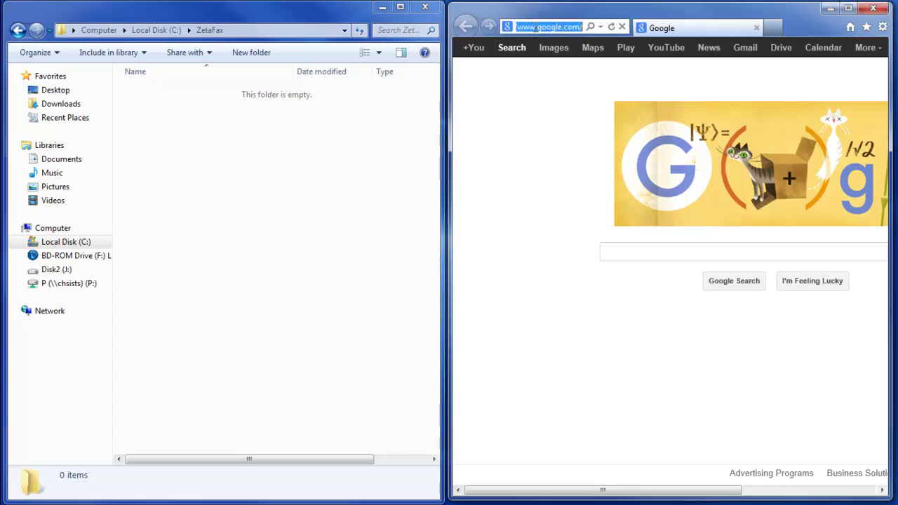
type("ftp:chs")
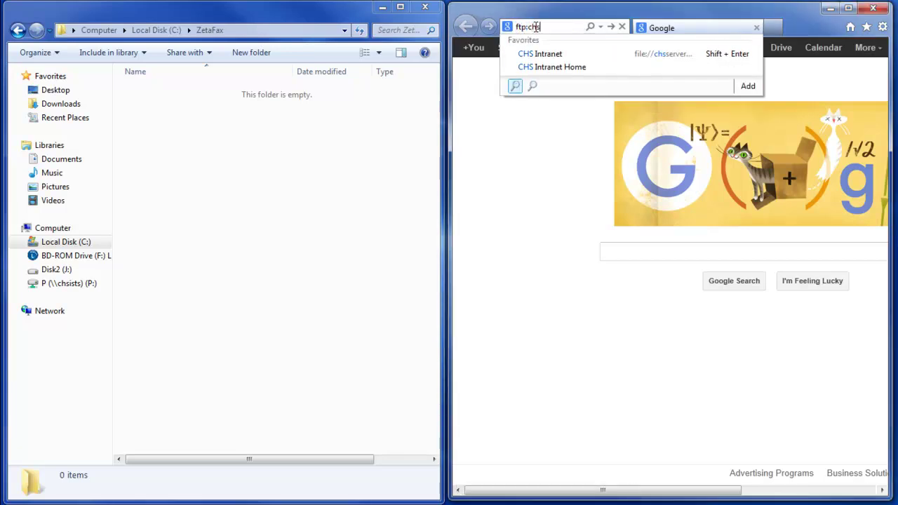
type("server2003")
key("Return")
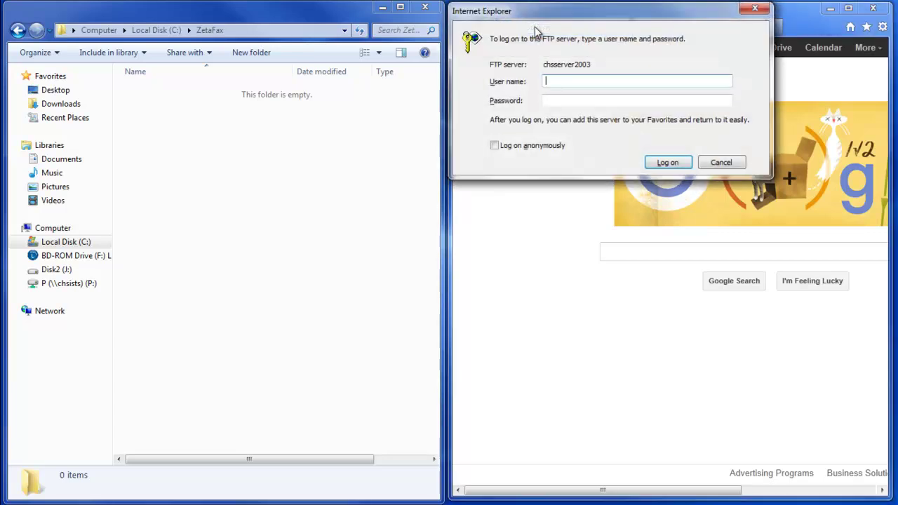
key("Tab")
type("********")
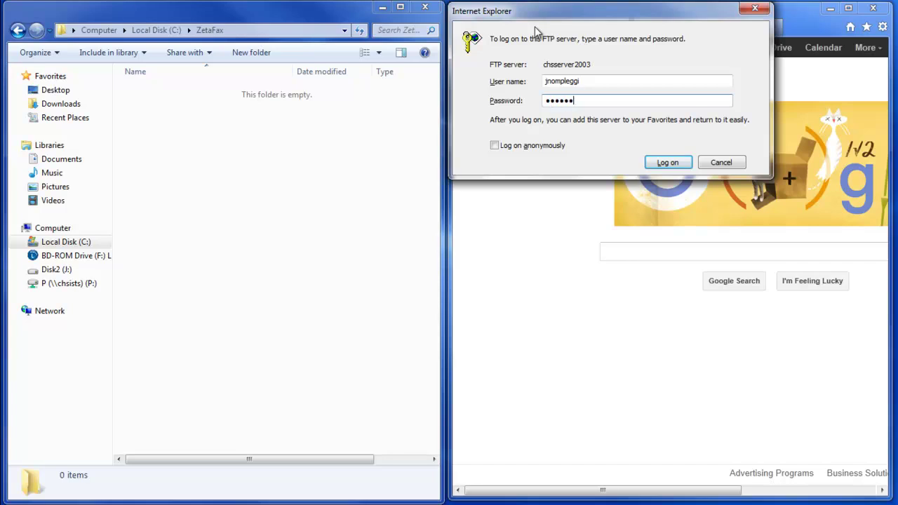
left_click(667, 162)
Dismiss the ZetaFax folder's context menu and minimize the chsserver2003 listing.
right_click(168, 118)
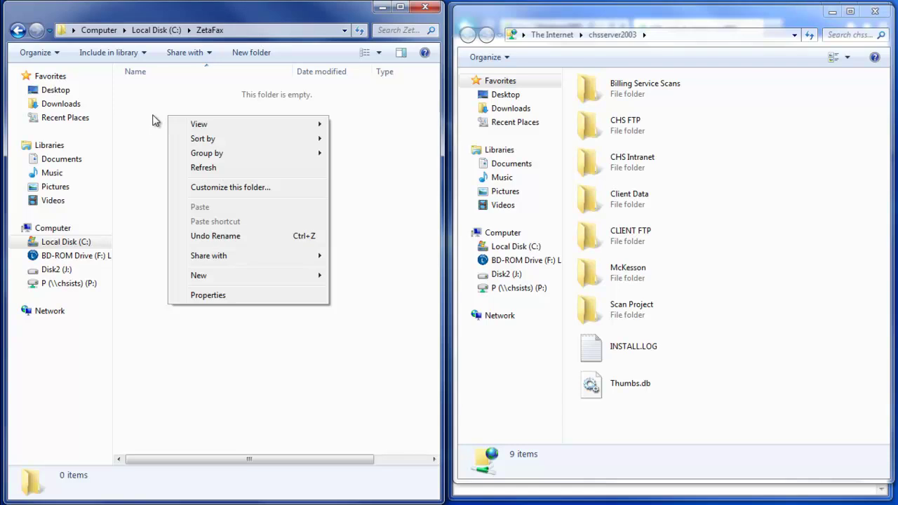
left_click(775, 152)
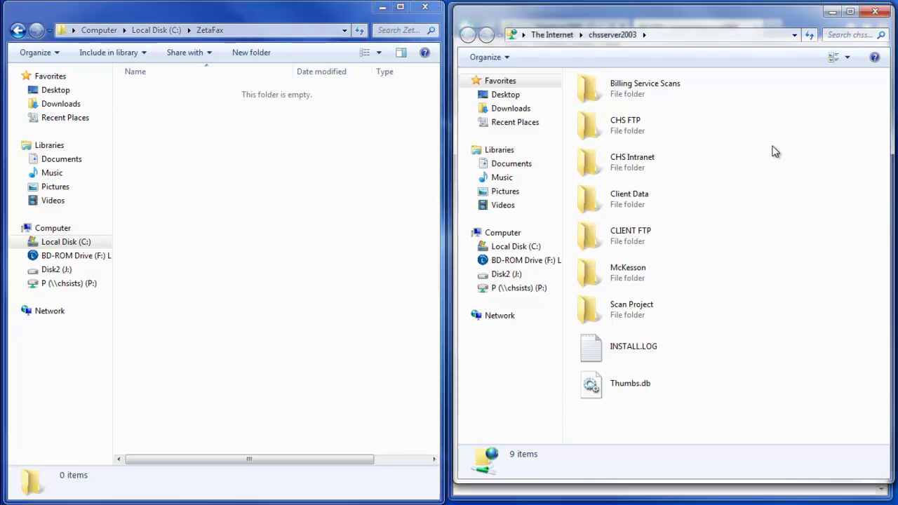
left_click(831, 11)
Clear the desktop and drill into chsserver2003's FTP share through CHS FTP > IT > FTP.
left_click(381, 8)
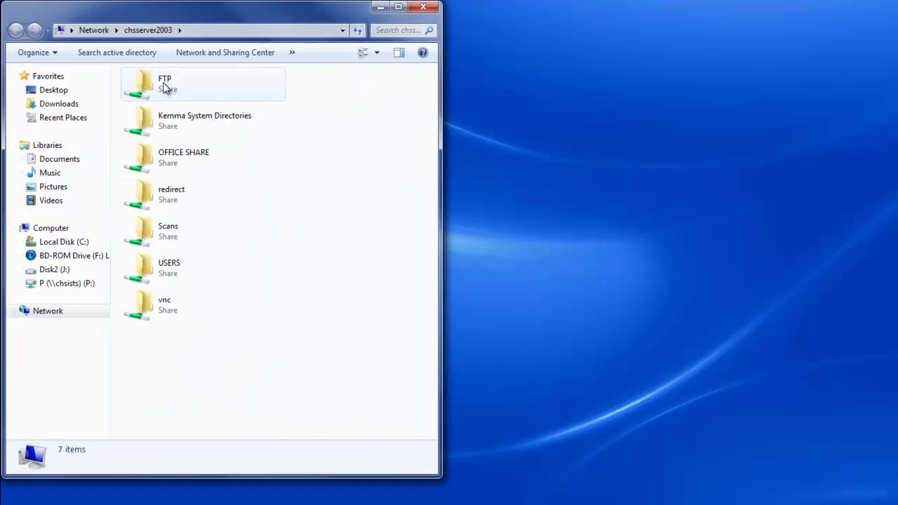
double_click(165, 87)
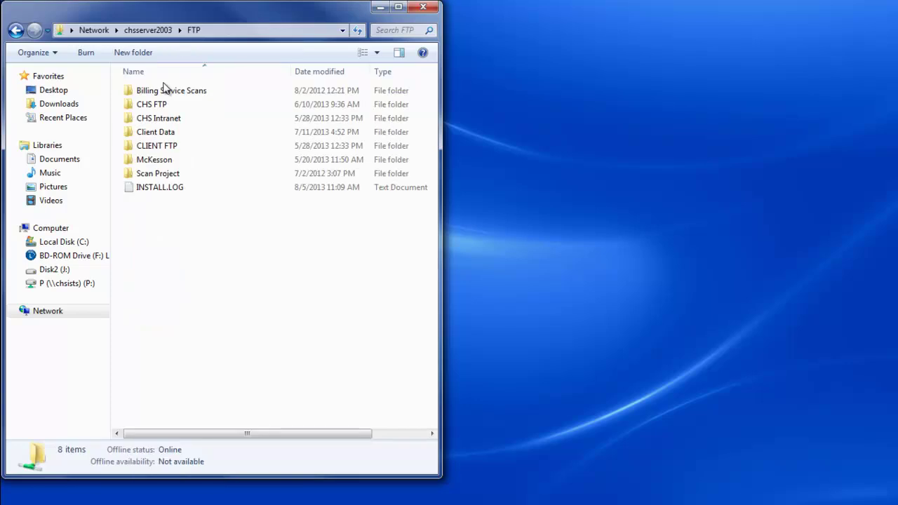
double_click(157, 107)
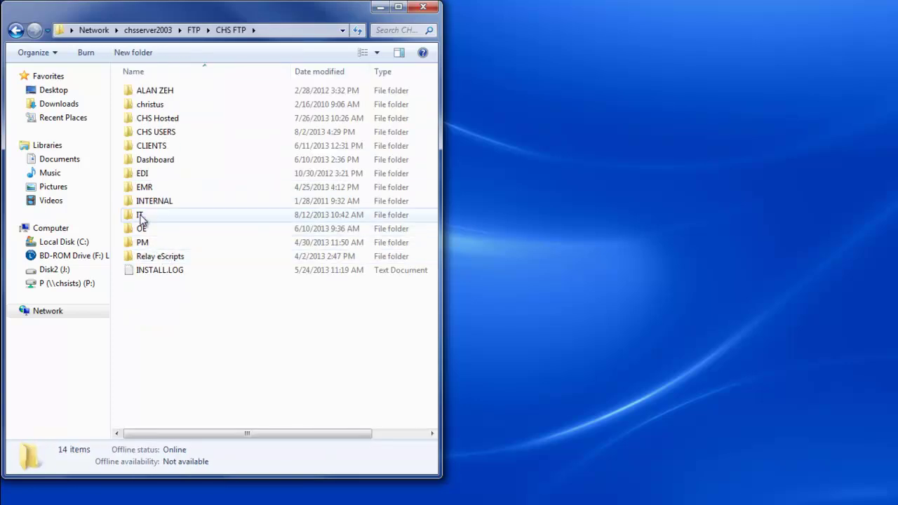
double_click(141, 220)
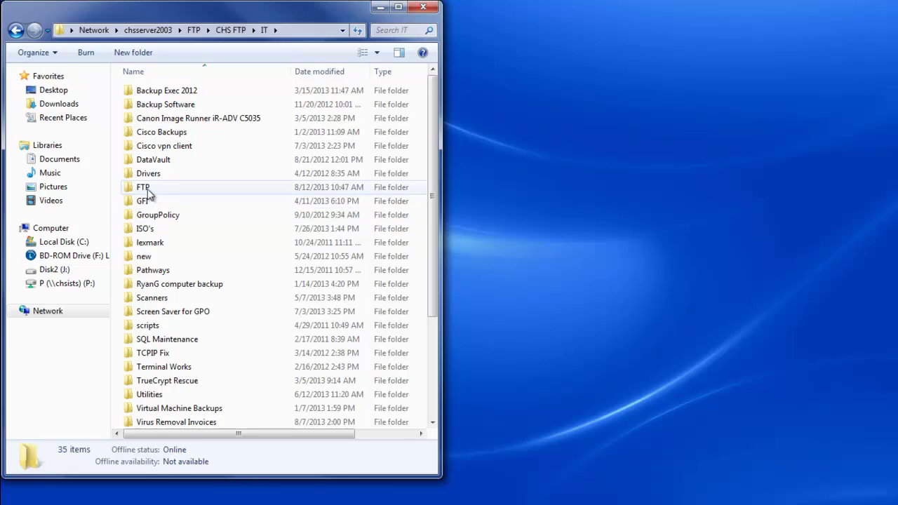
double_click(148, 189)
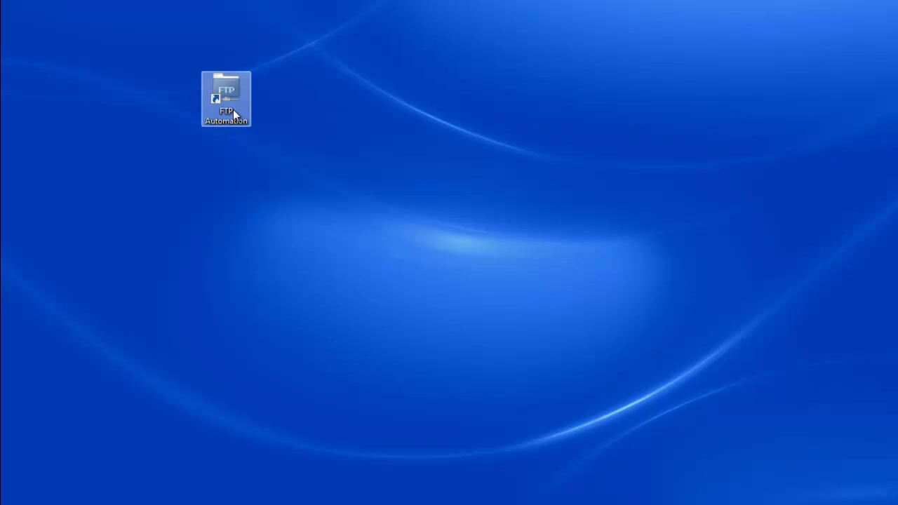
Launch FTP Automation from its desktop shortcut.
double_click(233, 109)
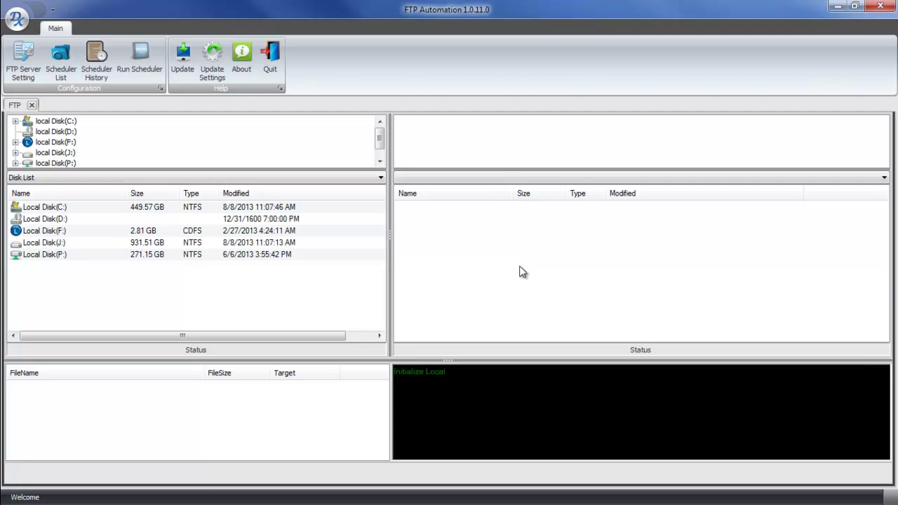
Add a new FTP server entry named Training Video for host chsserver2003 on port 21.
left_click(25, 72)
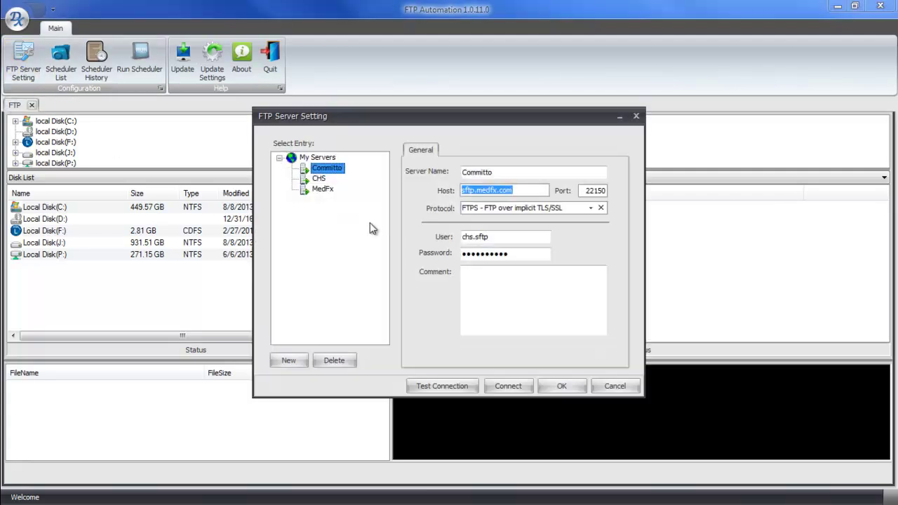
left_click(279, 362)
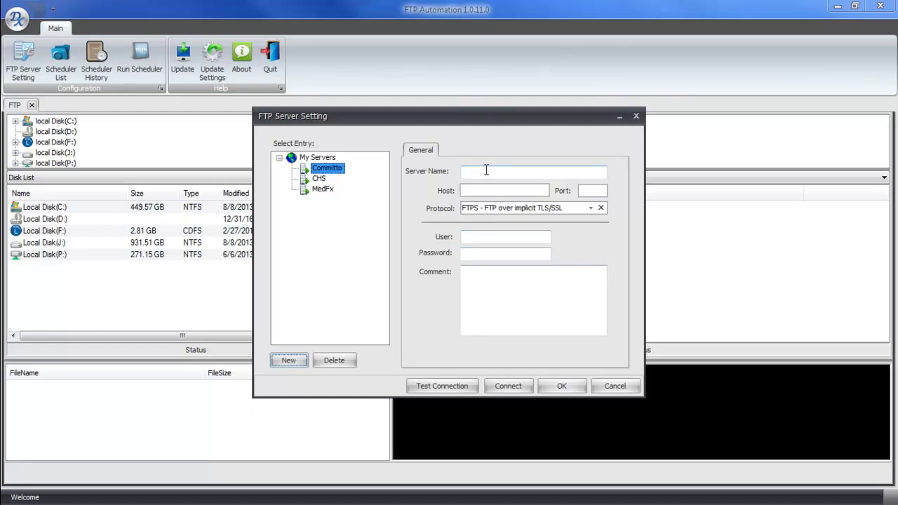
left_click(484, 173)
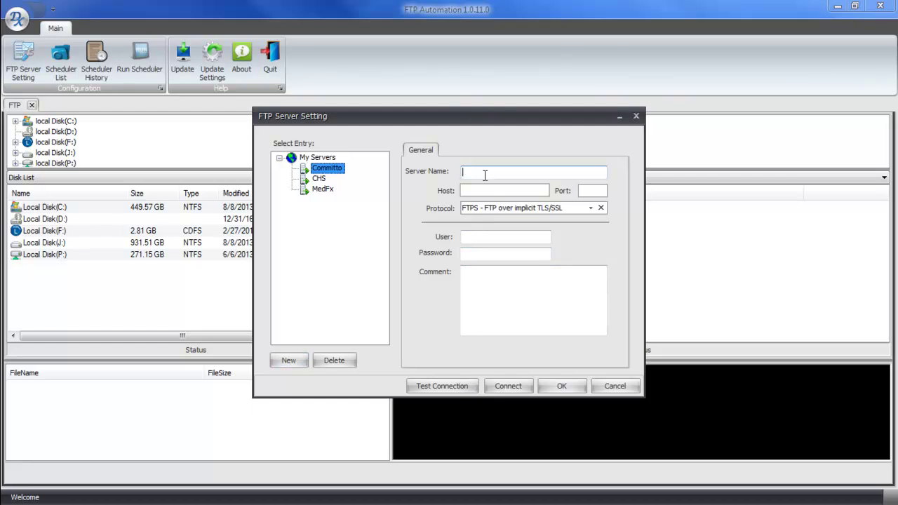
type("Training Video")
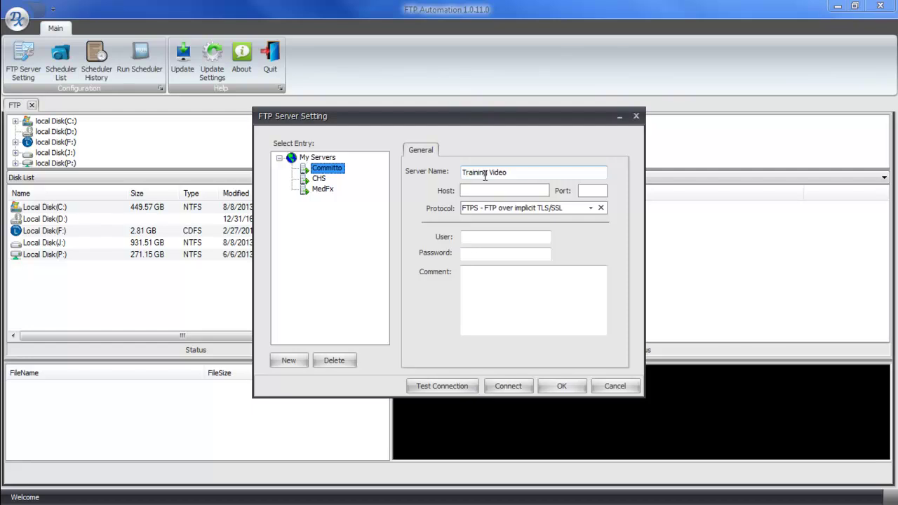
type("chsserver2003")
left_click(587, 191)
type("21")
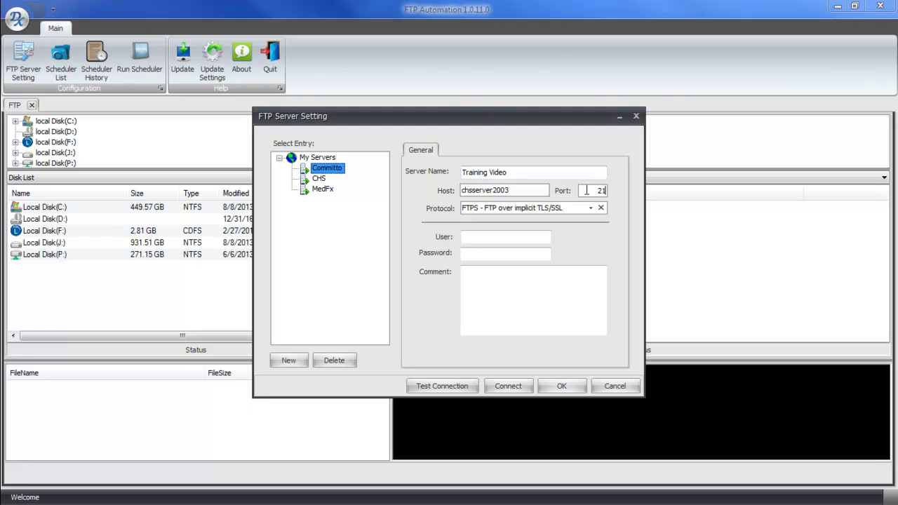
key("Tab")
Set the protocol to FTP - File Transfer Protocol and enter the user name and password.
left_click(590, 208)
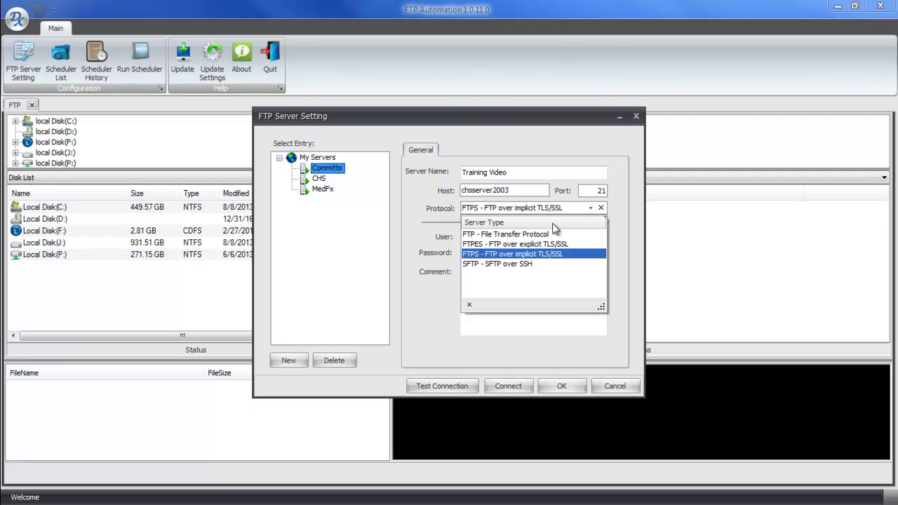
left_click(545, 232)
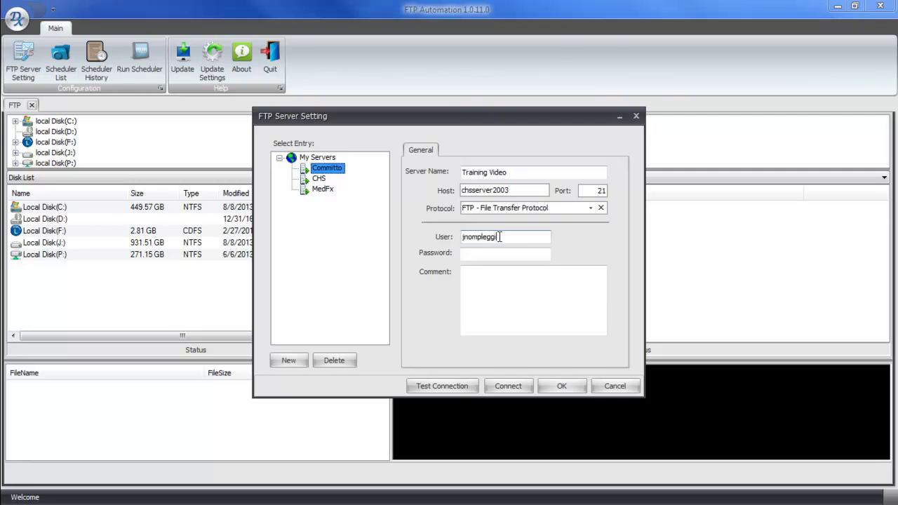
key("Tab")
type("********")
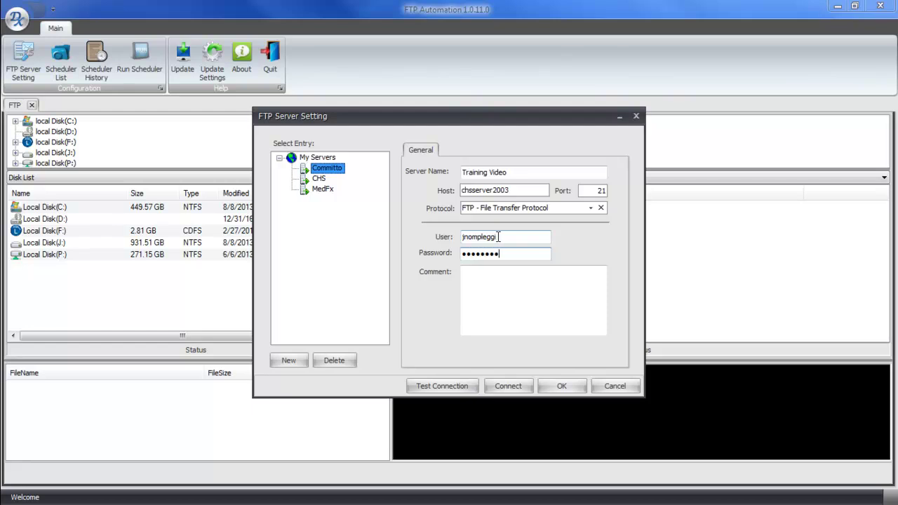
Test the connection successfully and save the Training Video server settings.
left_click(439, 388)
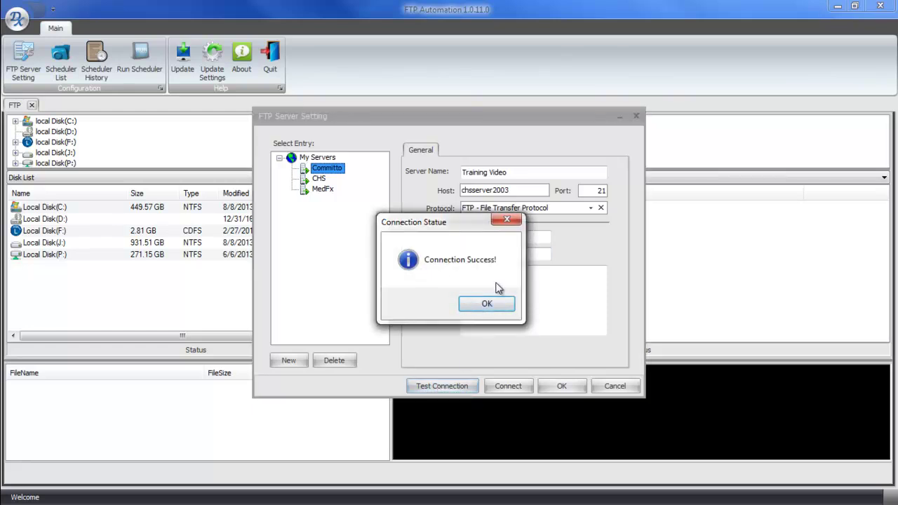
left_click(484, 306)
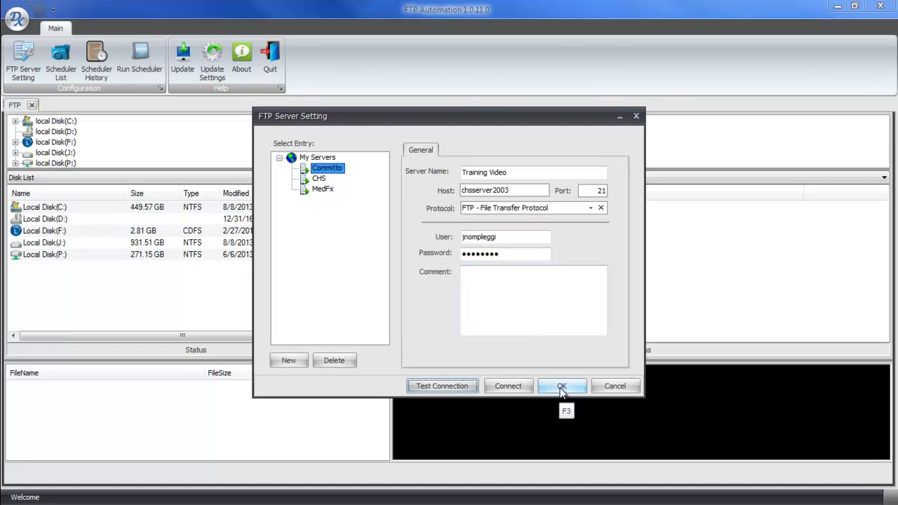
left_click(561, 387)
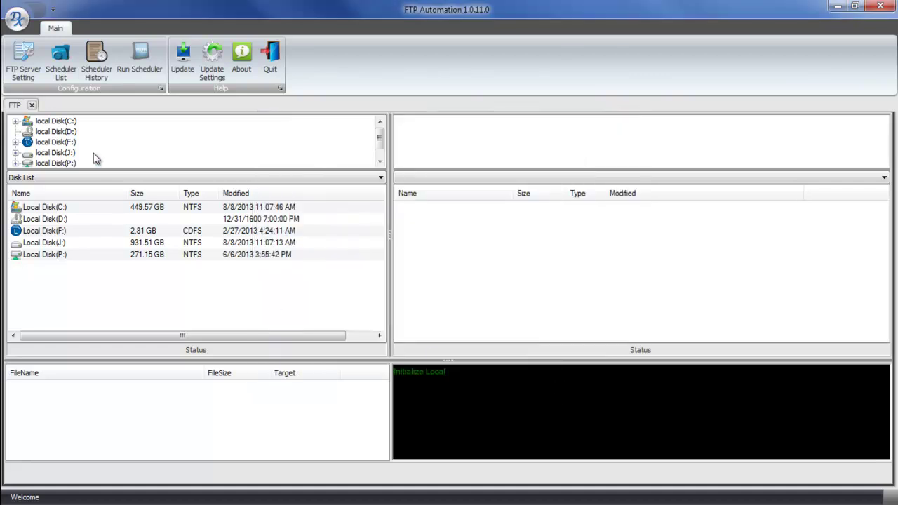
left_click(61, 74)
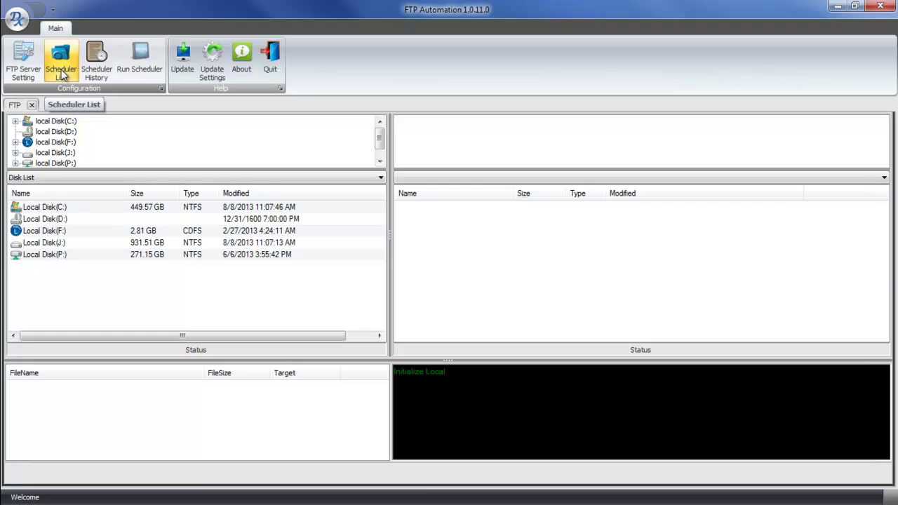
Create a schedule named Training Video, described 'Zetfax from Local PC to Hosted Server', on the Training Video server.
left_click(62, 72)
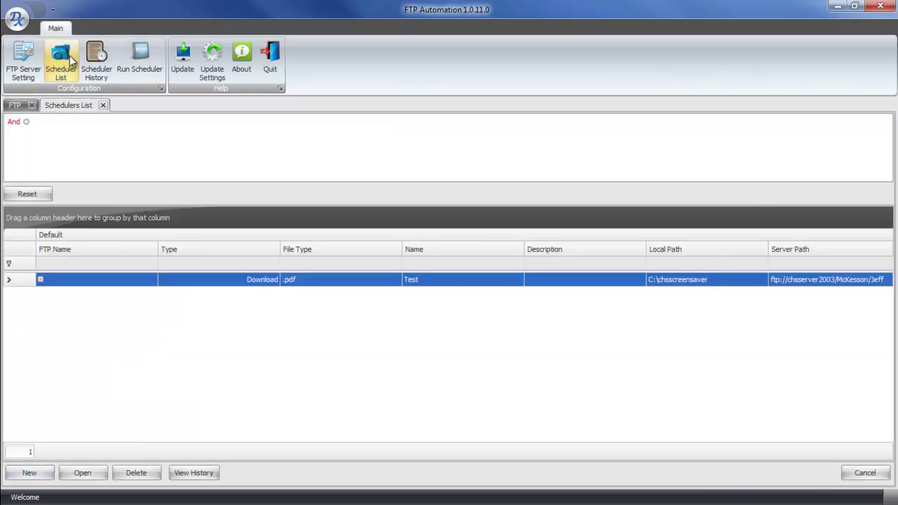
left_click(64, 65)
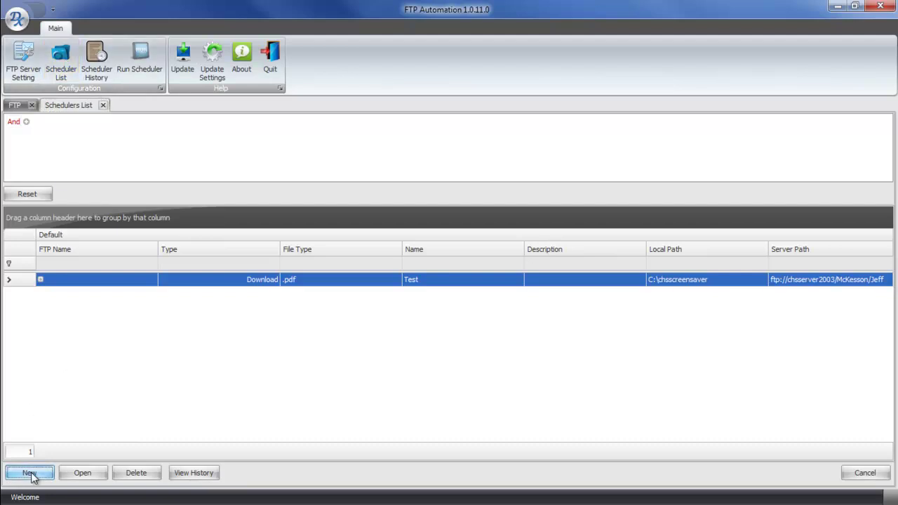
left_click(29, 473)
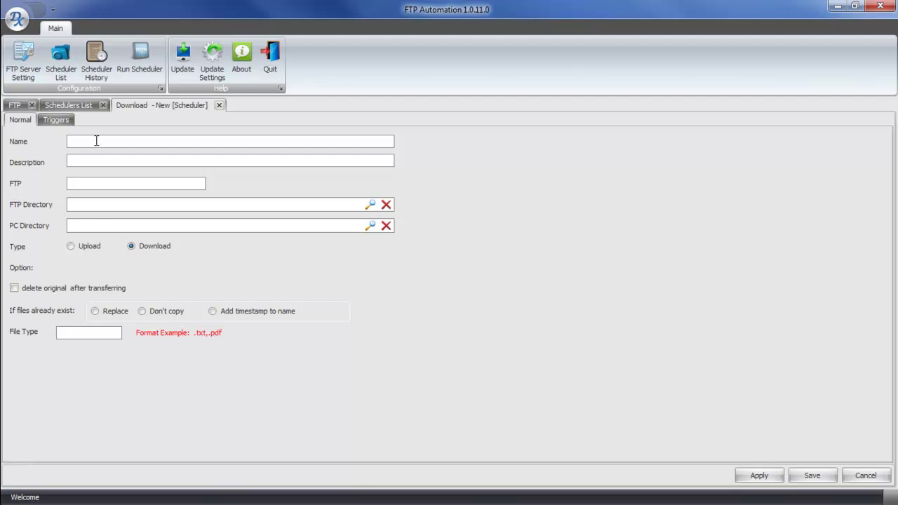
type("Training Video")
key("Tab")
type("Zetfax from Local PC to Hosted Server")
key("Tab")
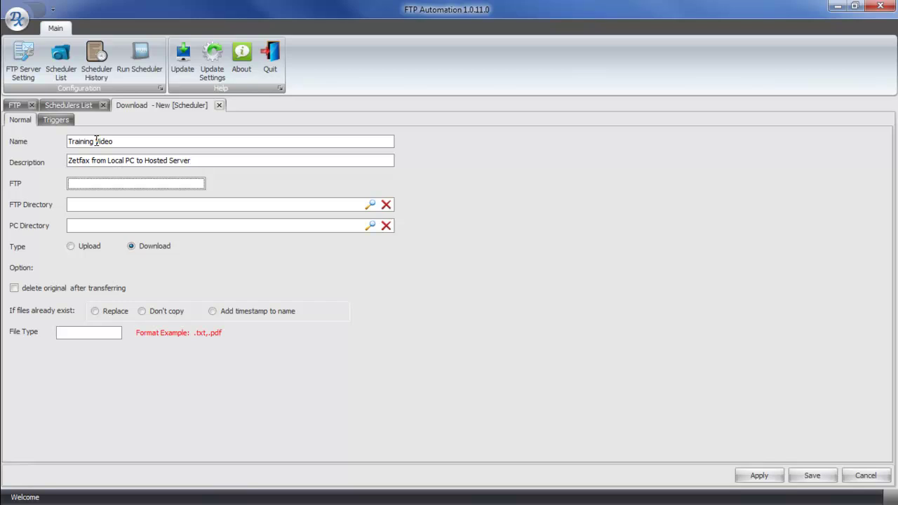
left_click(105, 188)
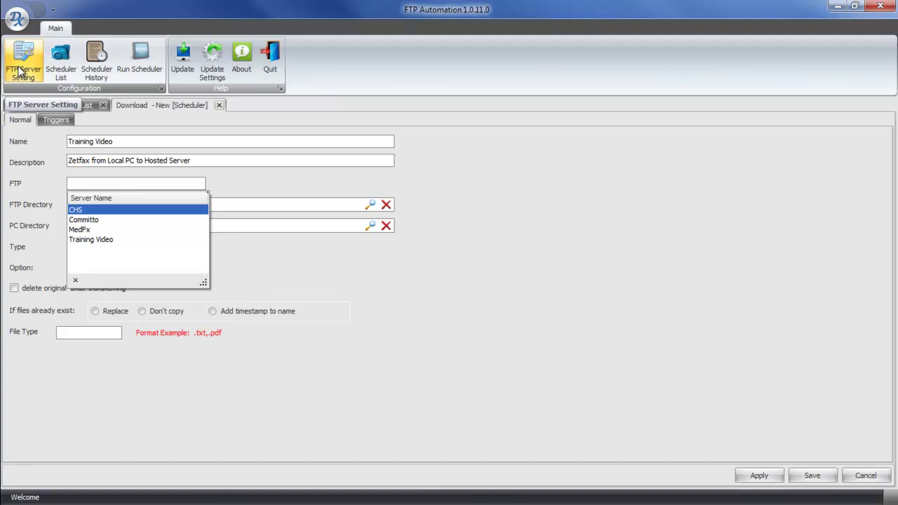
left_click(99, 241)
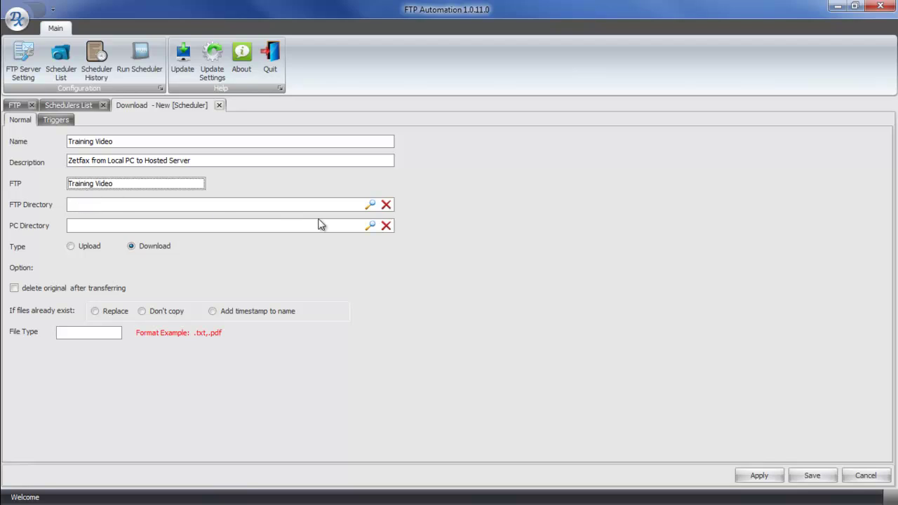
Browse the server and choose /CHS FTP/INTERNAL as the FTP Directory.
left_click(370, 205)
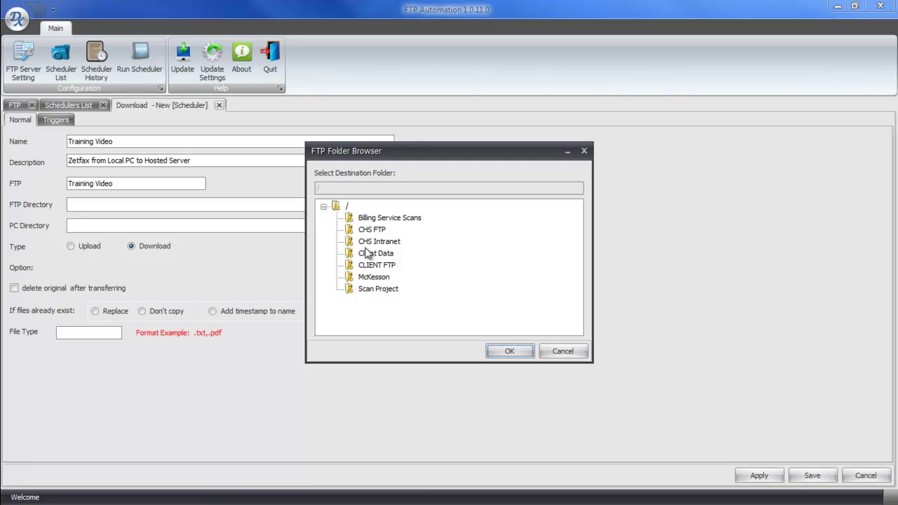
double_click(372, 230)
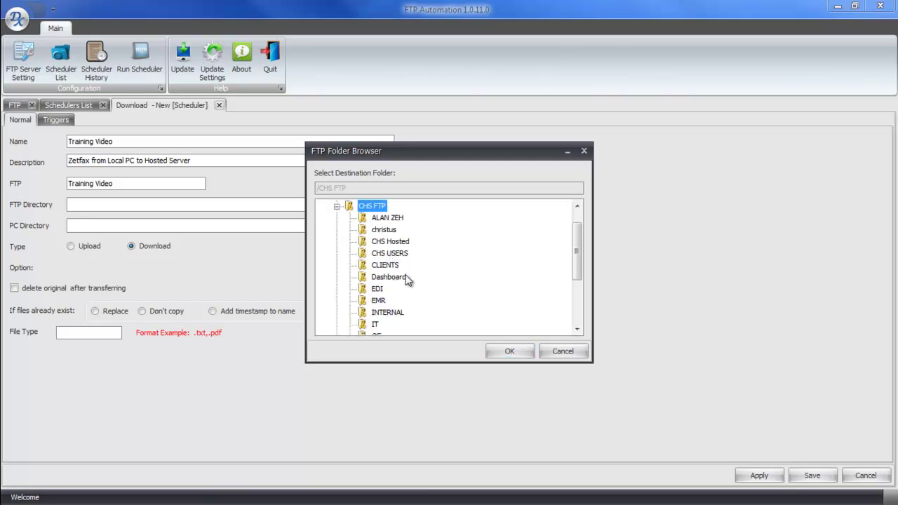
scroll(397, 315, "down", 1)
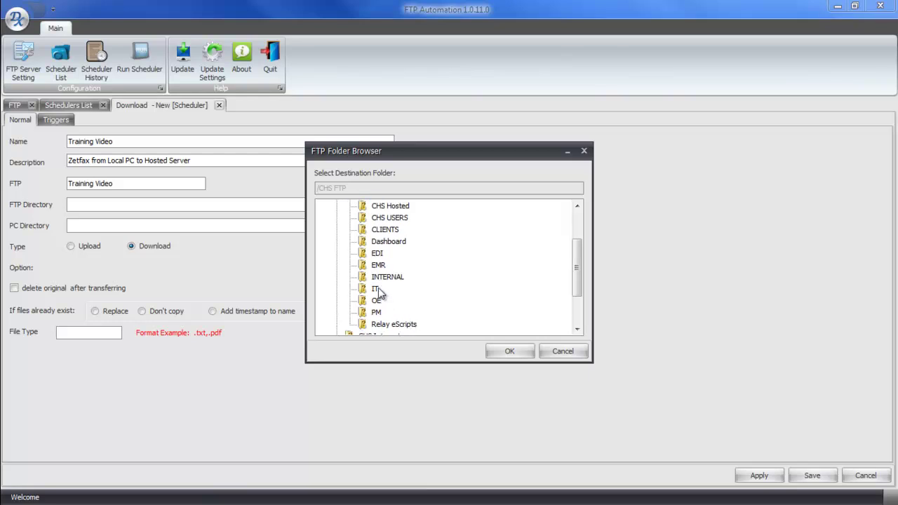
double_click(386, 278)
left_click(508, 352)
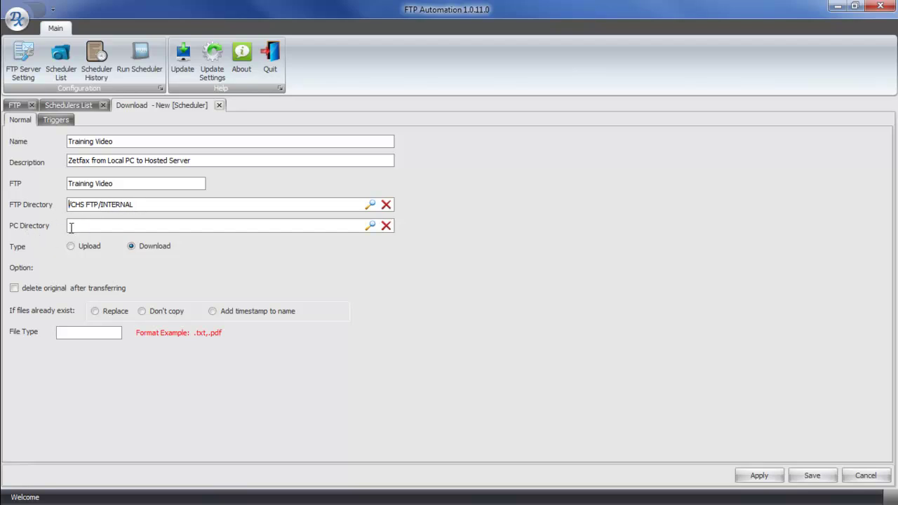
Browse Computer > Local Disk (C:) and pick ZetaFax as the PC Directory.
left_click(369, 226)
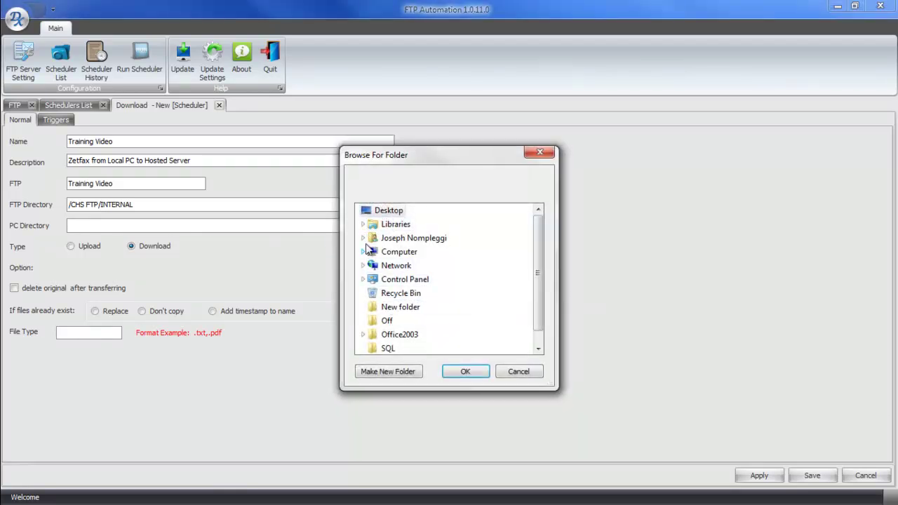
left_click(362, 251)
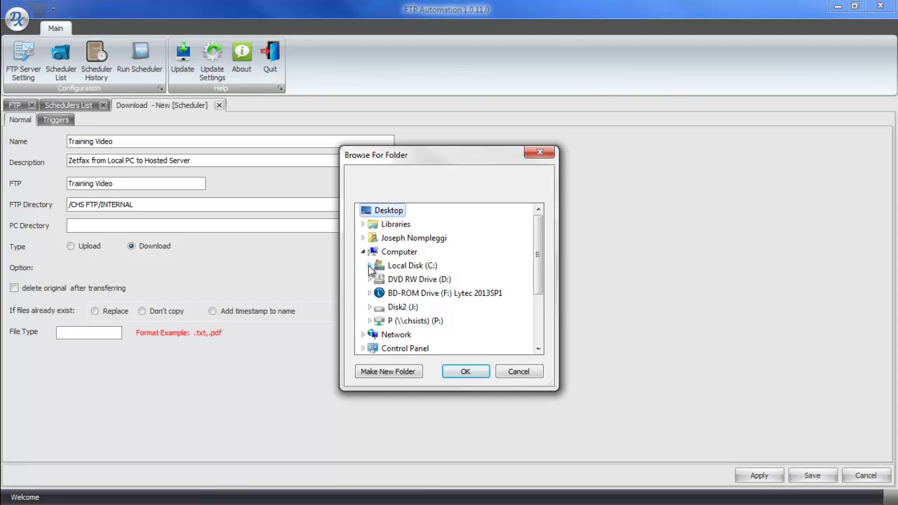
left_click(369, 265)
scroll(421, 330, "down", 1)
scroll(421, 329, "down", 7)
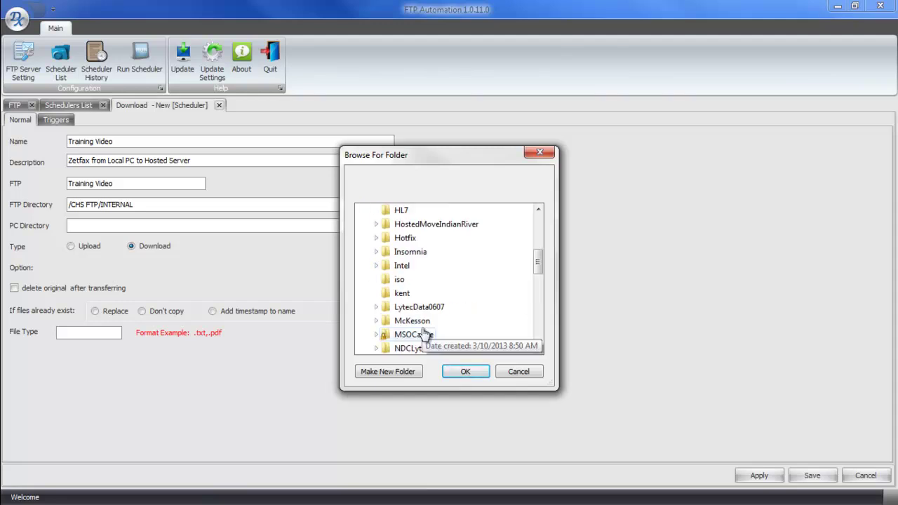
left_click(409, 335)
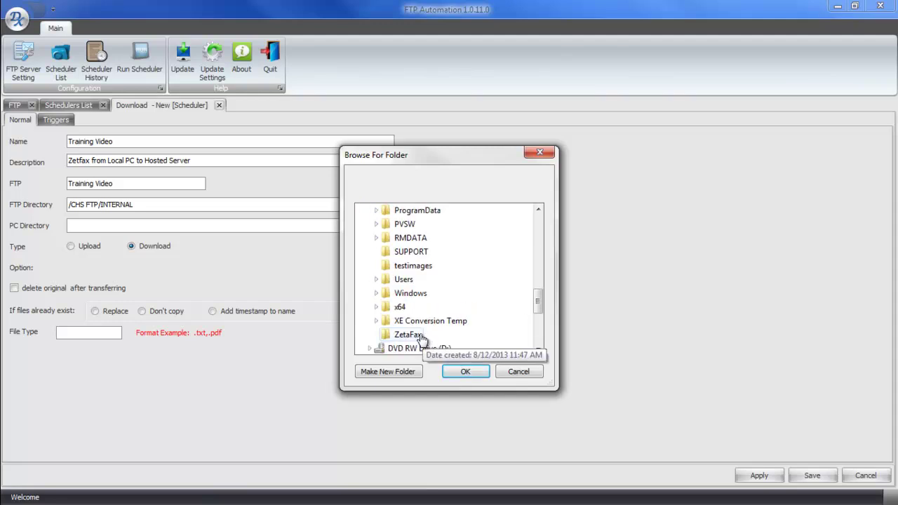
left_click(465, 371)
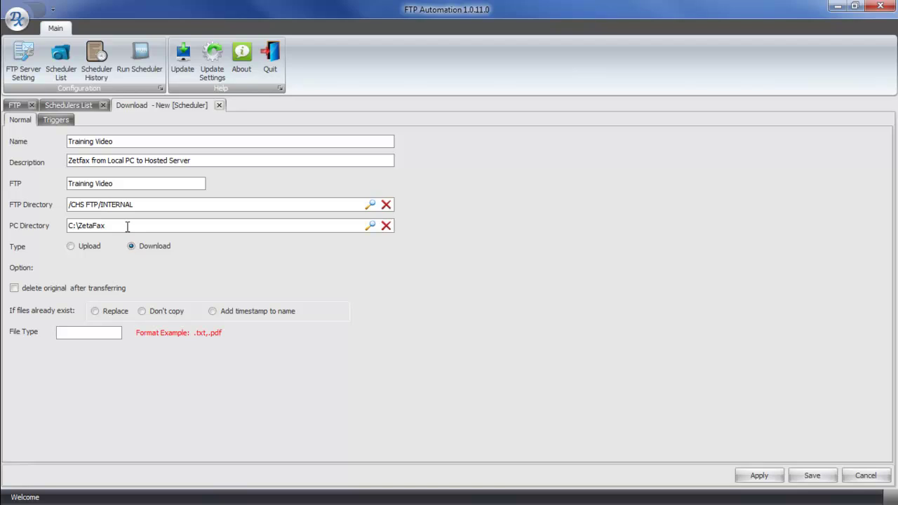
Make the task an Upload of pdf files that deletes originals and timestamps existing file names.
left_click_drag(115, 226, 66, 225)
left_click(153, 204)
left_click(73, 247)
left_click(14, 289)
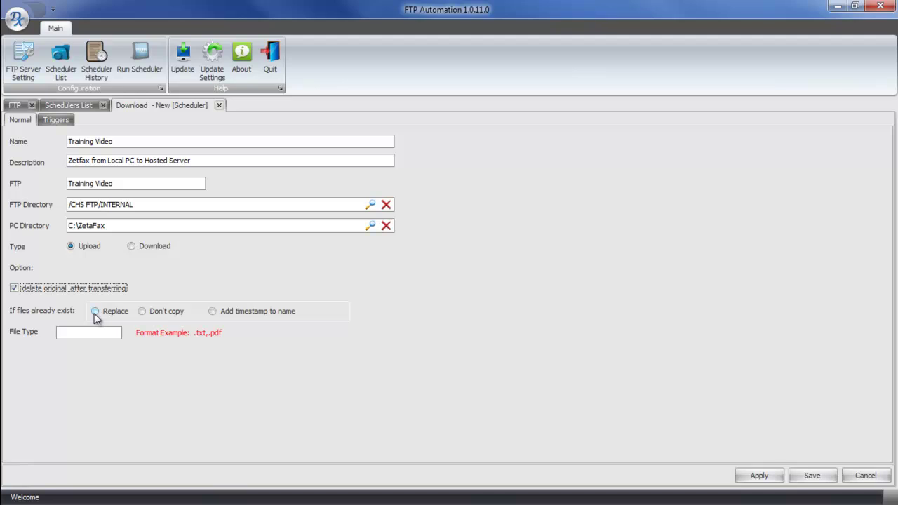
left_click(214, 311)
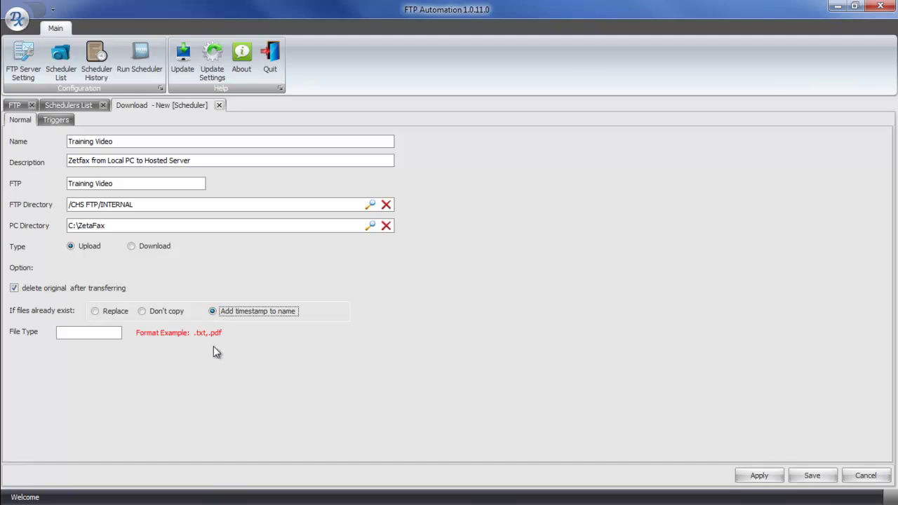
left_click(84, 332)
type("pdf")
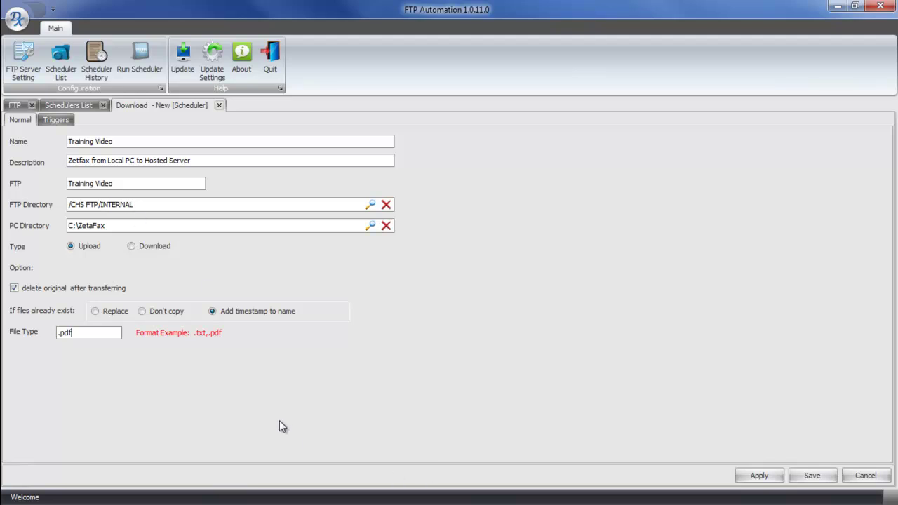
On Triggers, set the start time to 8:00:00 AM and repeat every 10 minutes.
left_click(48, 121)
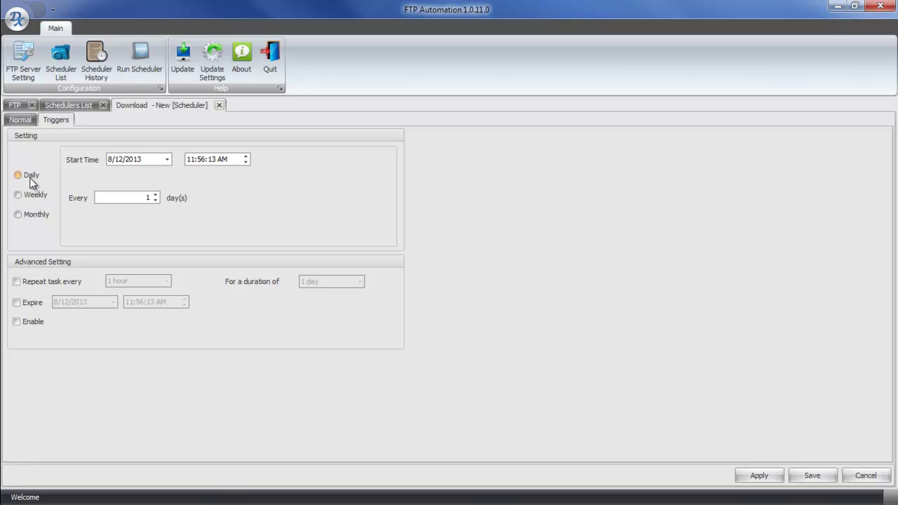
left_click(228, 160)
type("8:00:00")
left_click(16, 282)
left_click(165, 281)
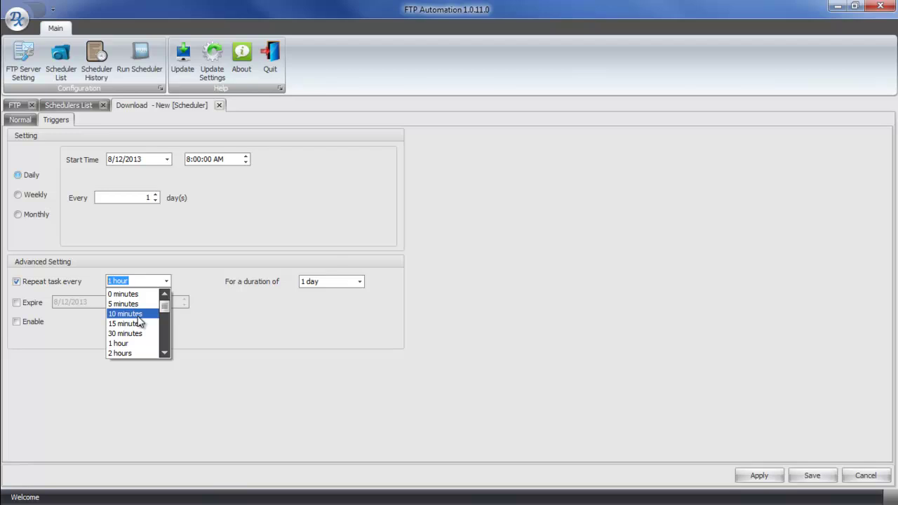
left_click(138, 316)
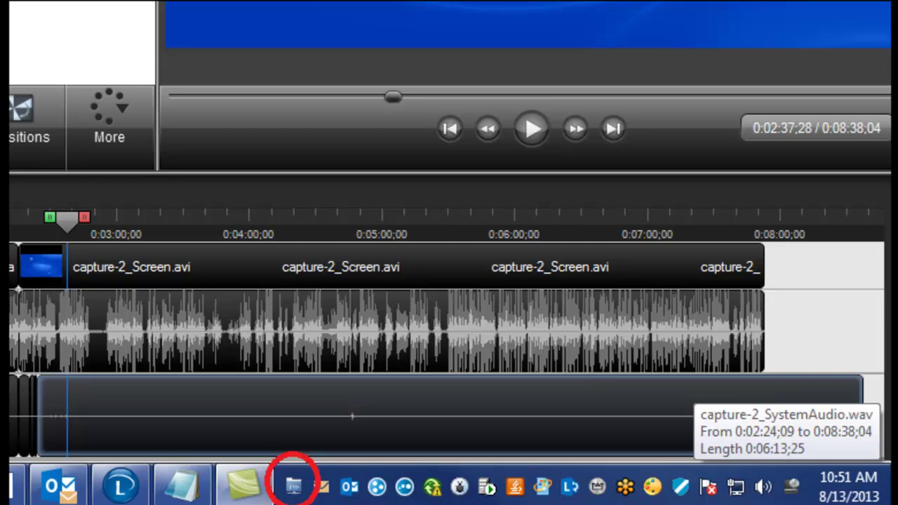
Show the FTP Automation tray icon's menu with Open, Run Scheduler and Exit options.
right_click(293, 484)
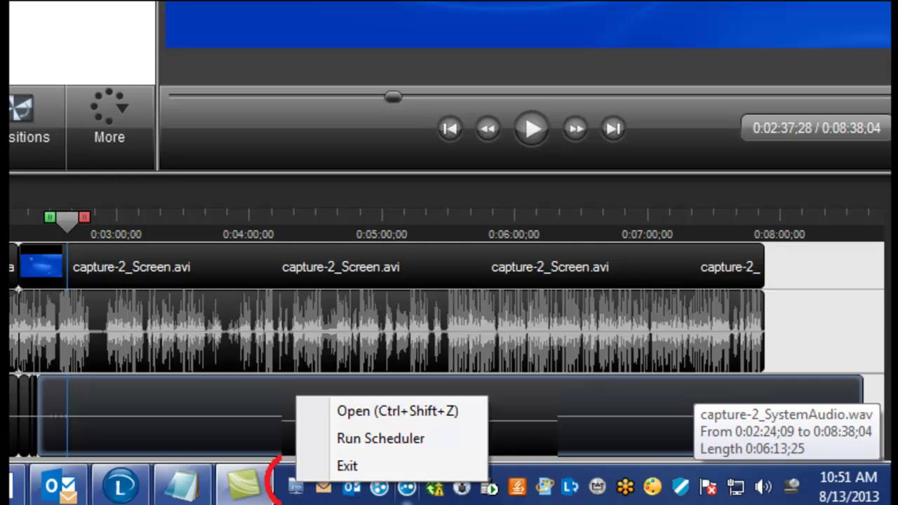